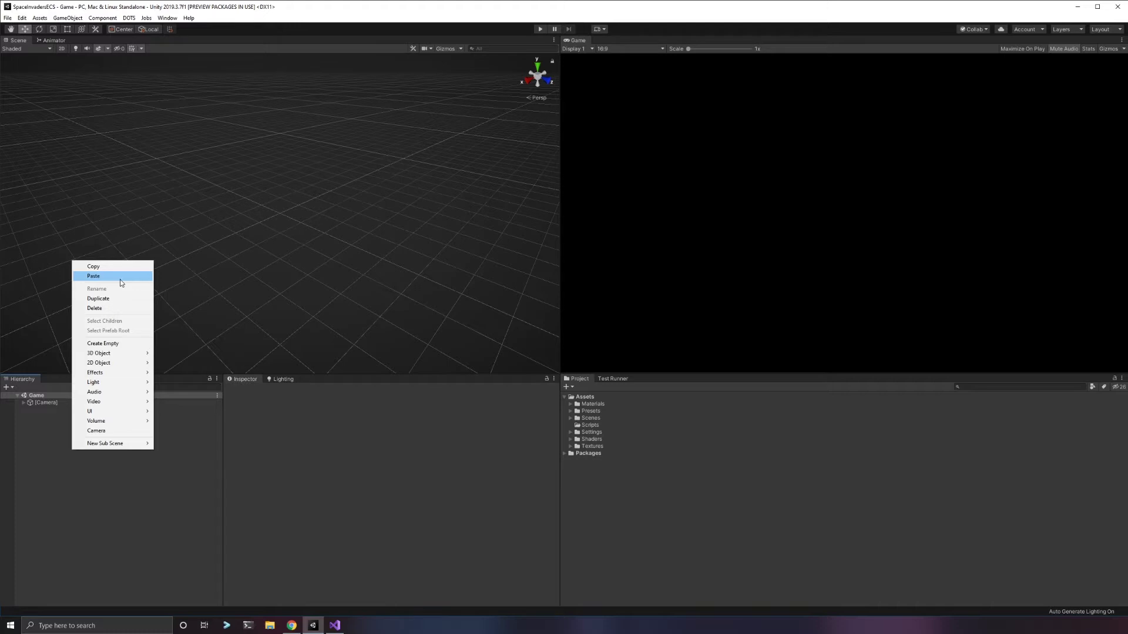
Step: Create an empty GameObject in the Game scene and name it Player
click(134, 346)
click(288, 391)
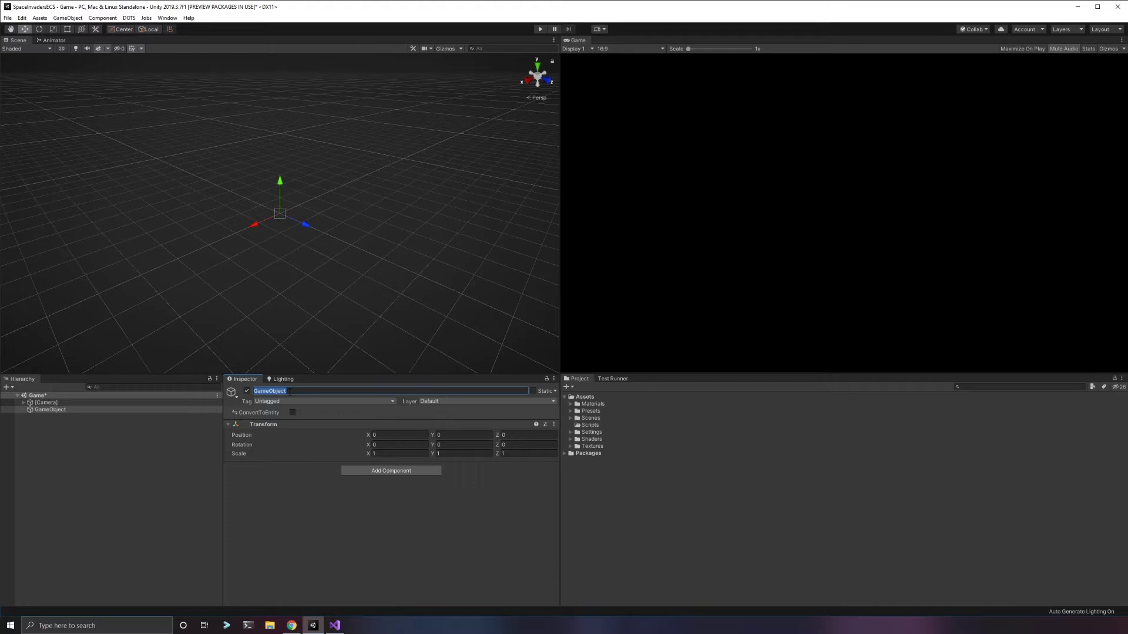
text(Player)
key(Return)
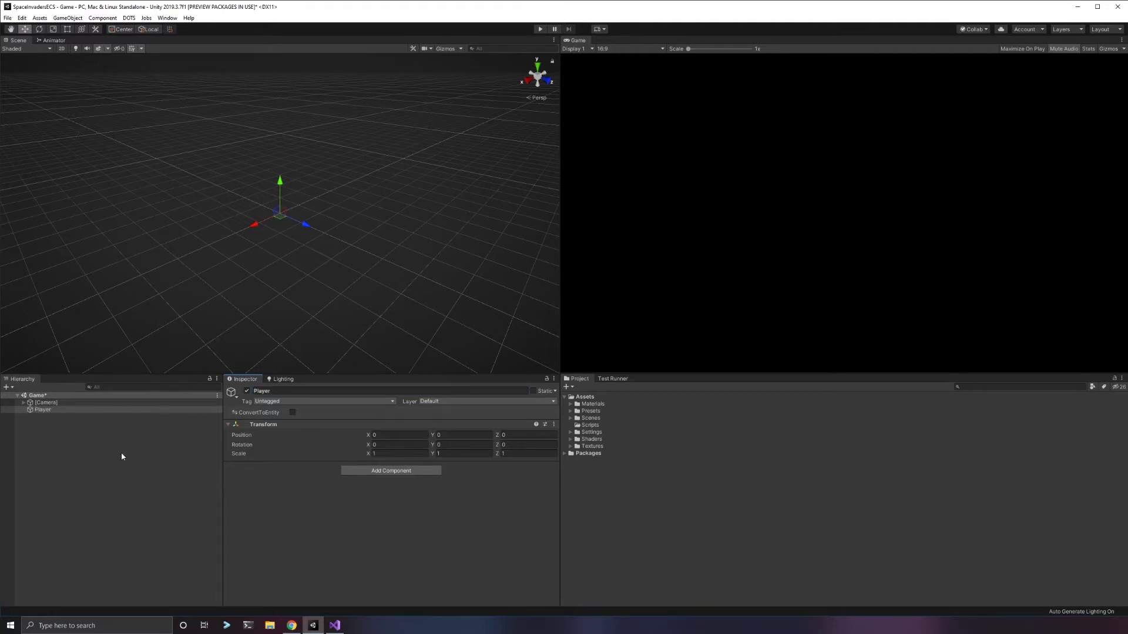
click(540, 29)
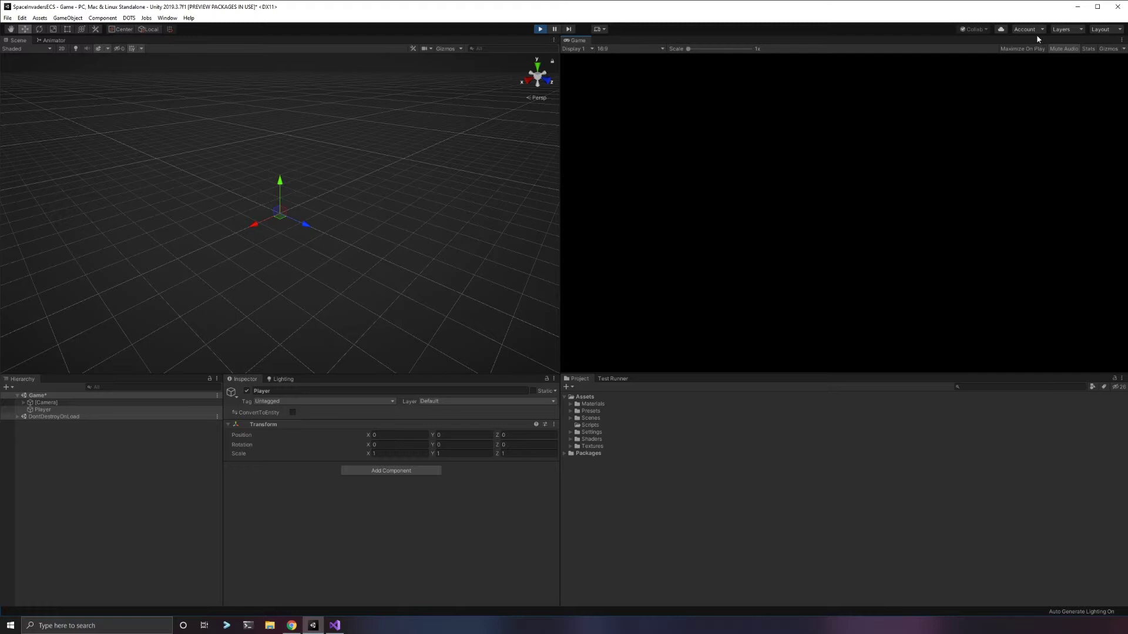
click(1088, 48)
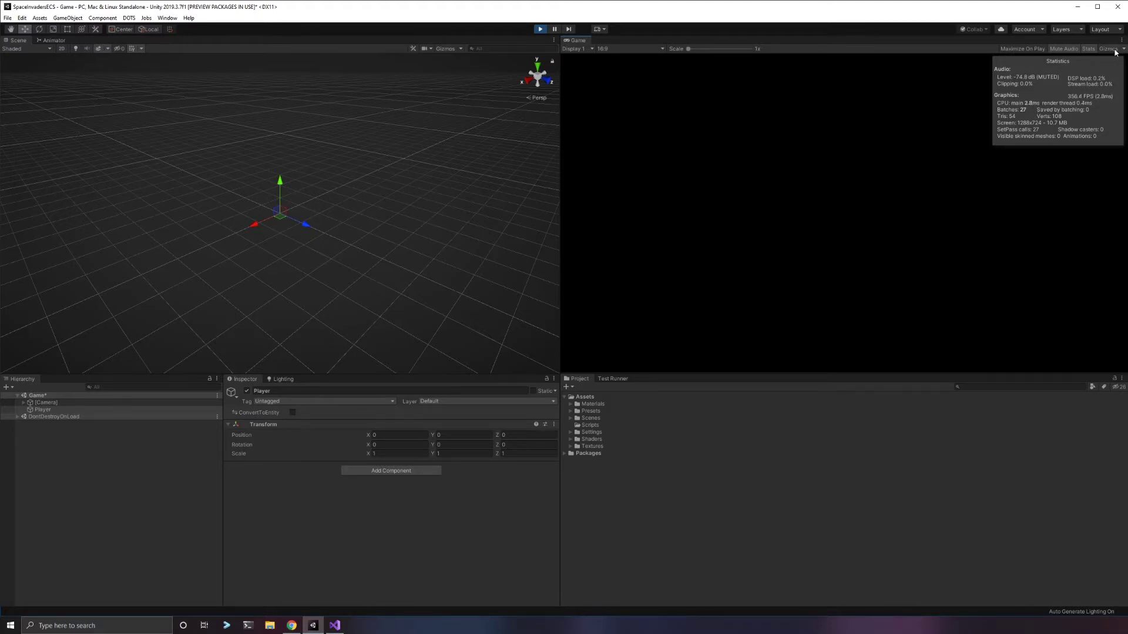
click(1088, 49)
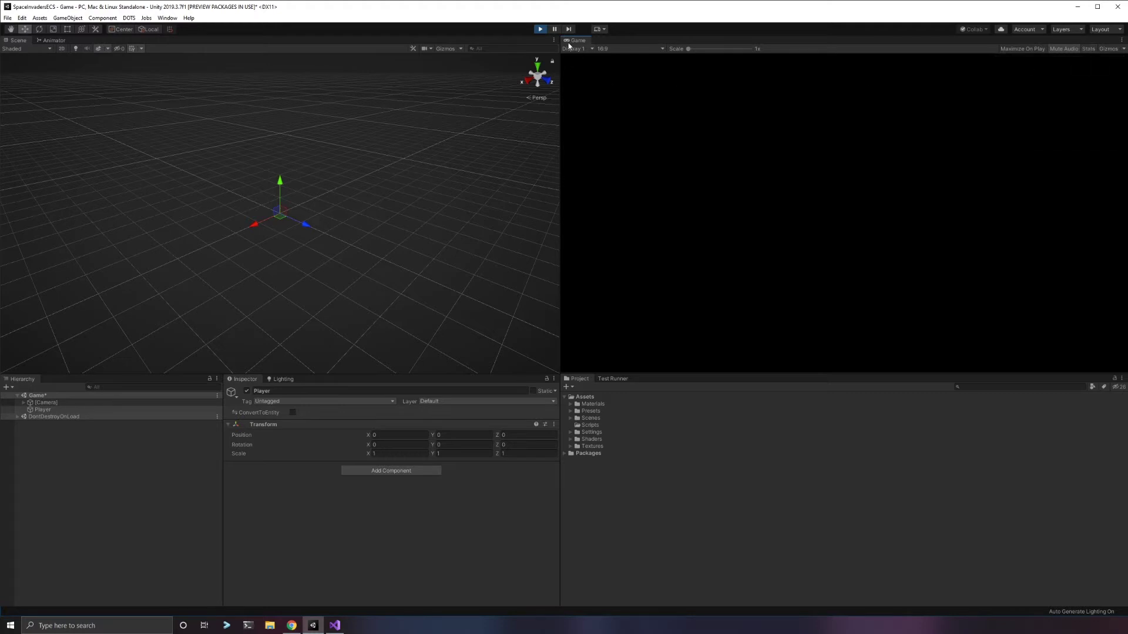
click(540, 29)
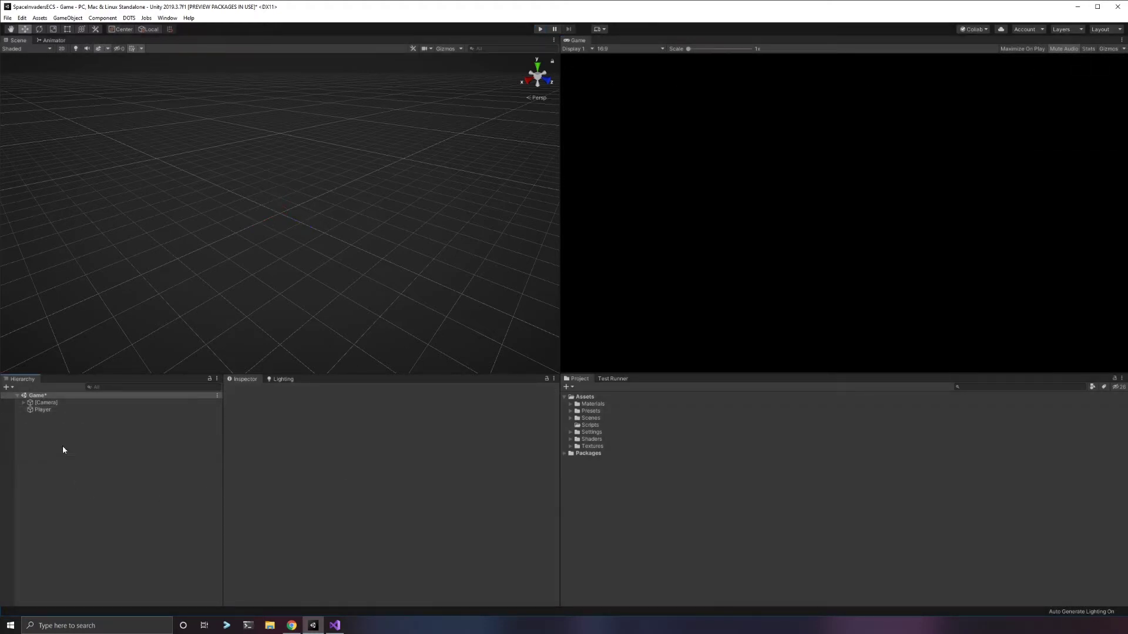
Step: Select Player and search Add Component for 'Conver' to list Convert To Entity
click(40, 410)
click(52, 440)
click(41, 409)
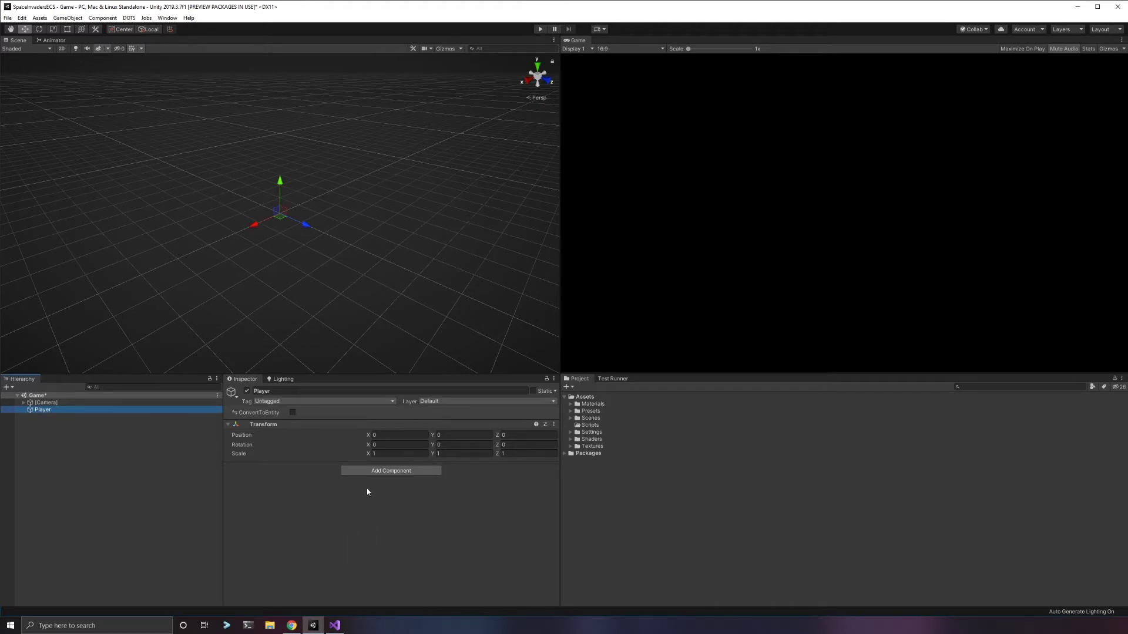
click(376, 472)
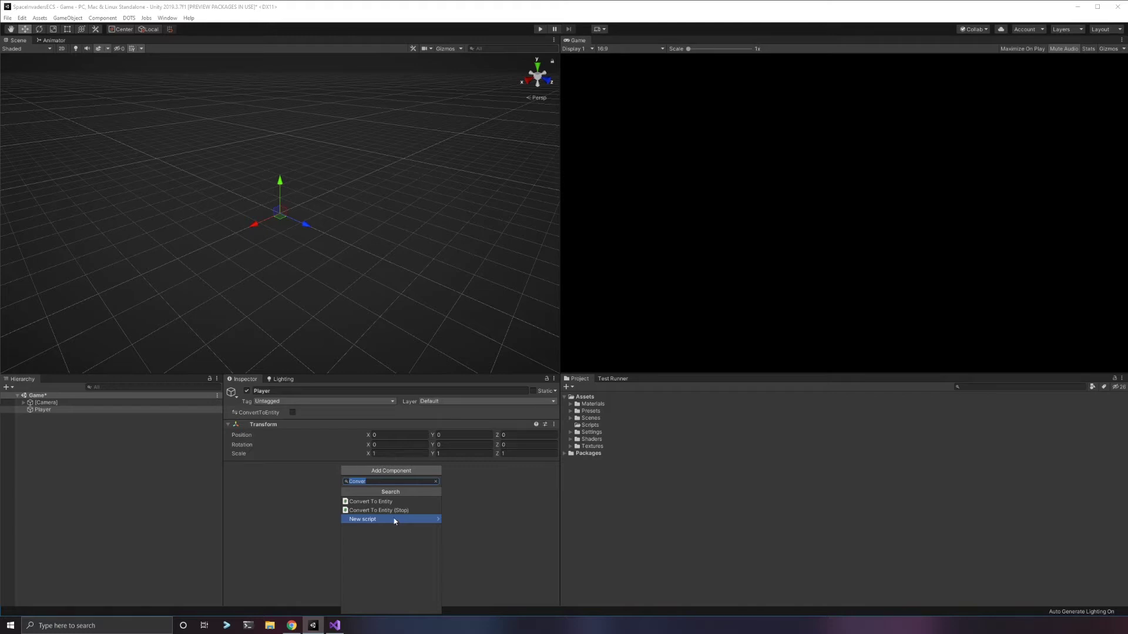
Step: Add Convert To Entity (Convert And Destroy) to Player and dismiss a second component search
click(397, 503)
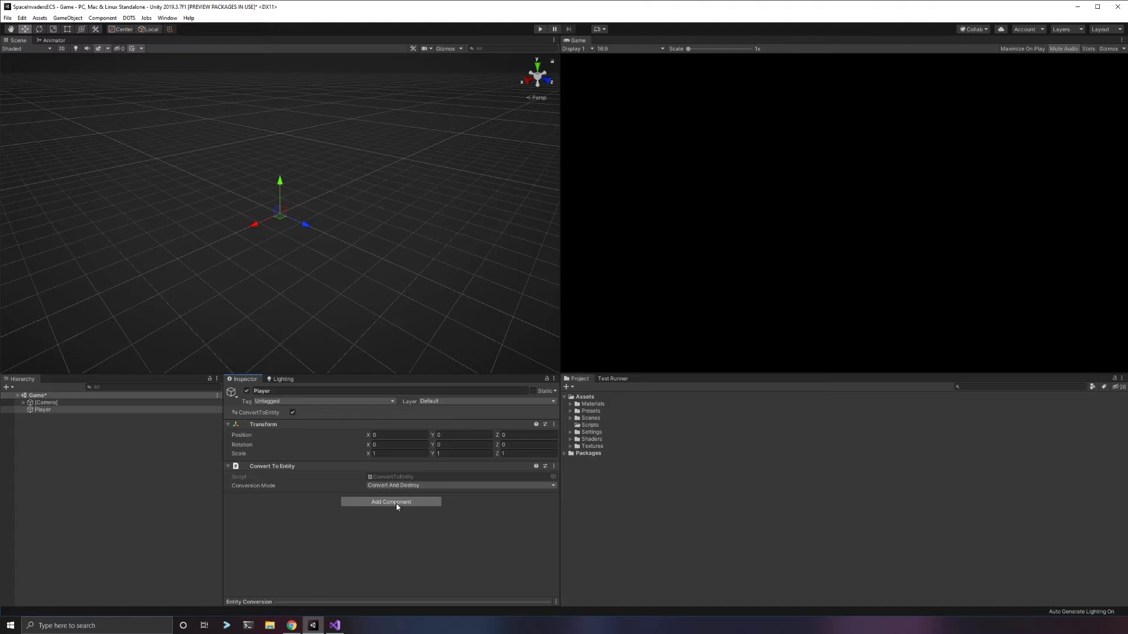
click(388, 503)
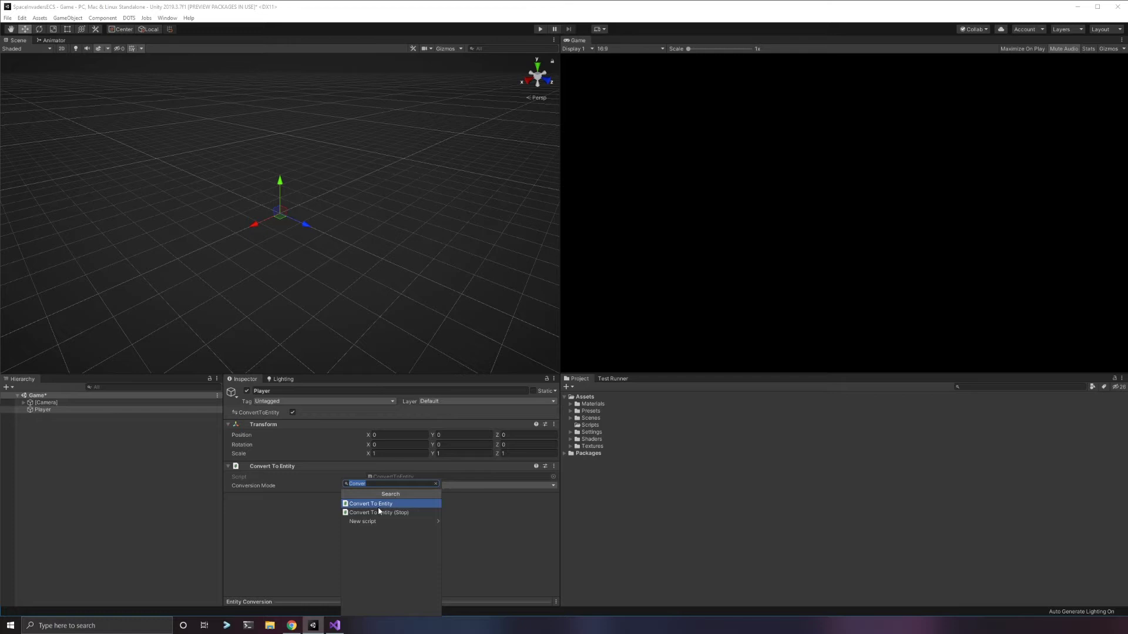
click(278, 516)
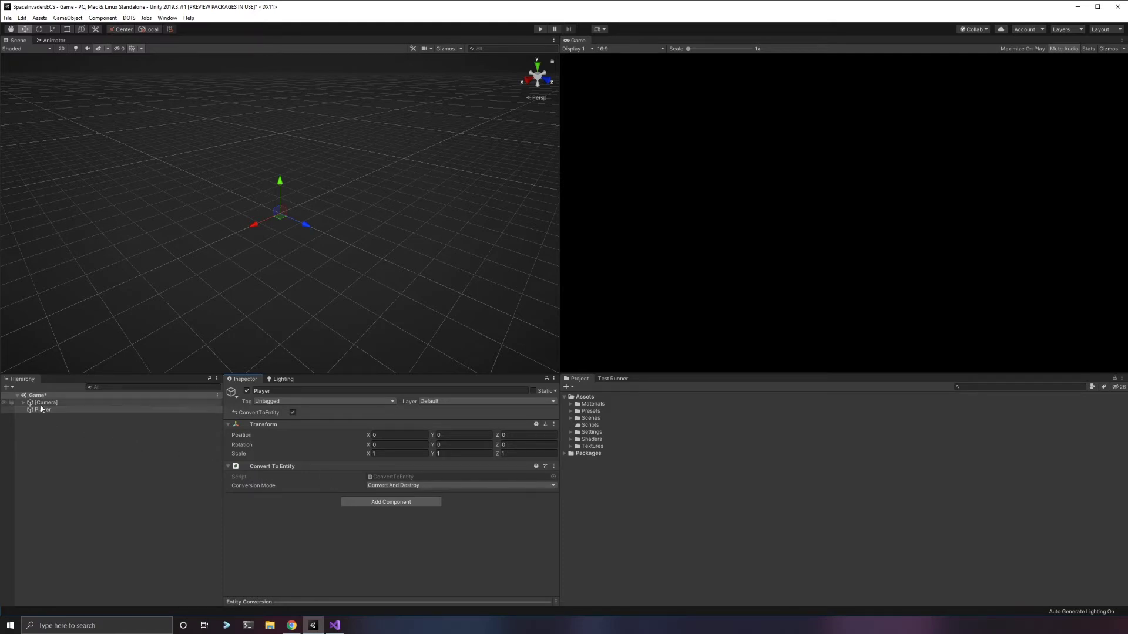
click(378, 486)
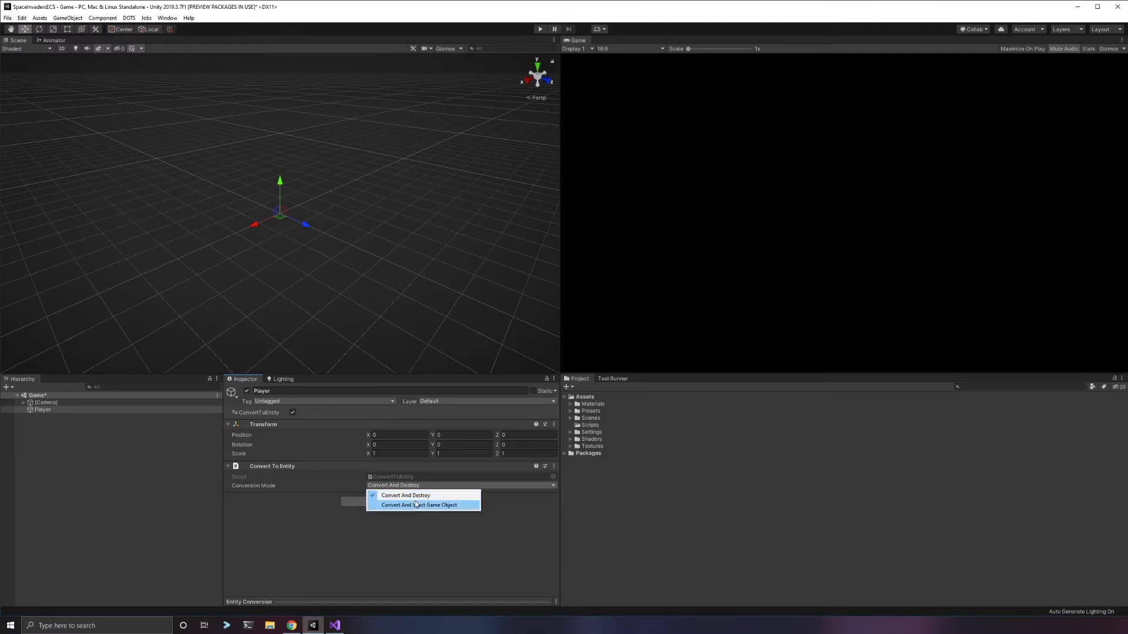
click(449, 488)
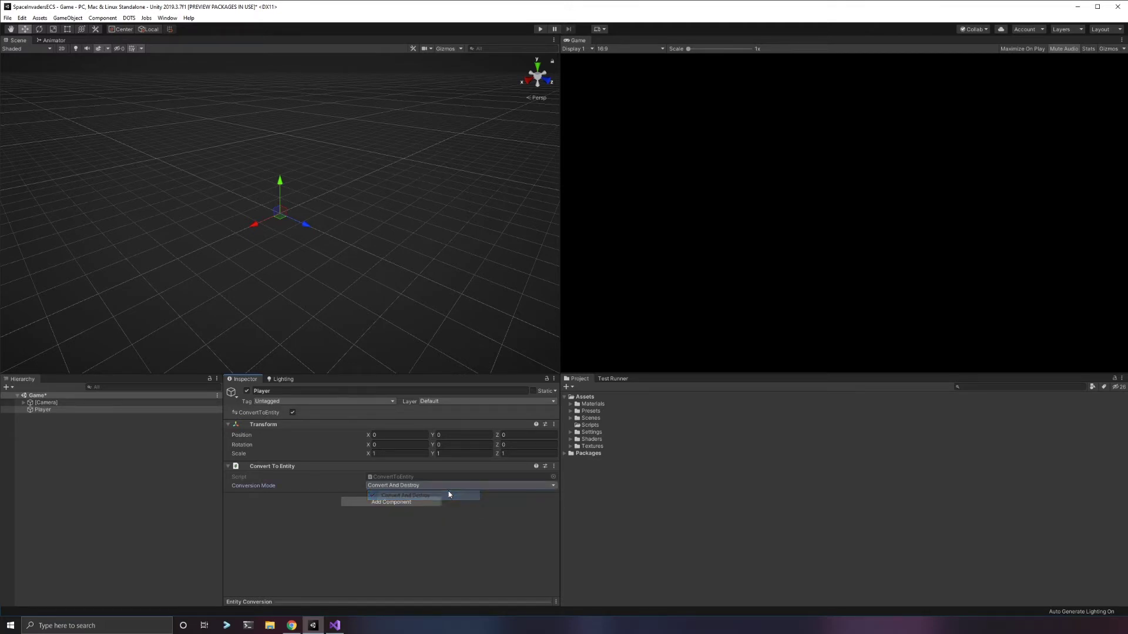
click(429, 486)
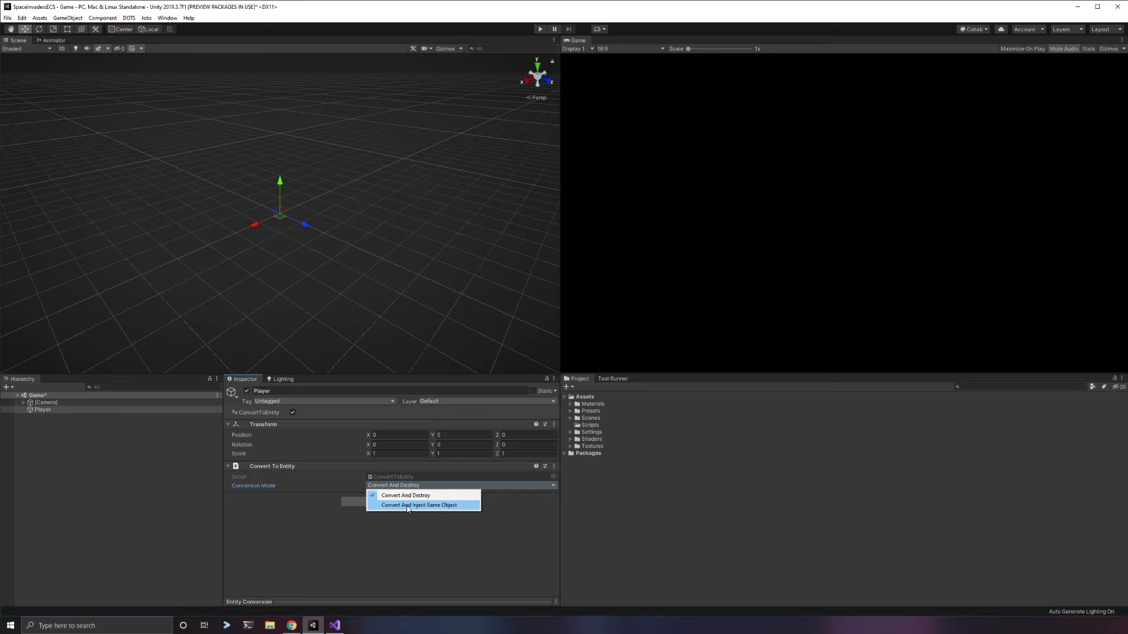
click(385, 535)
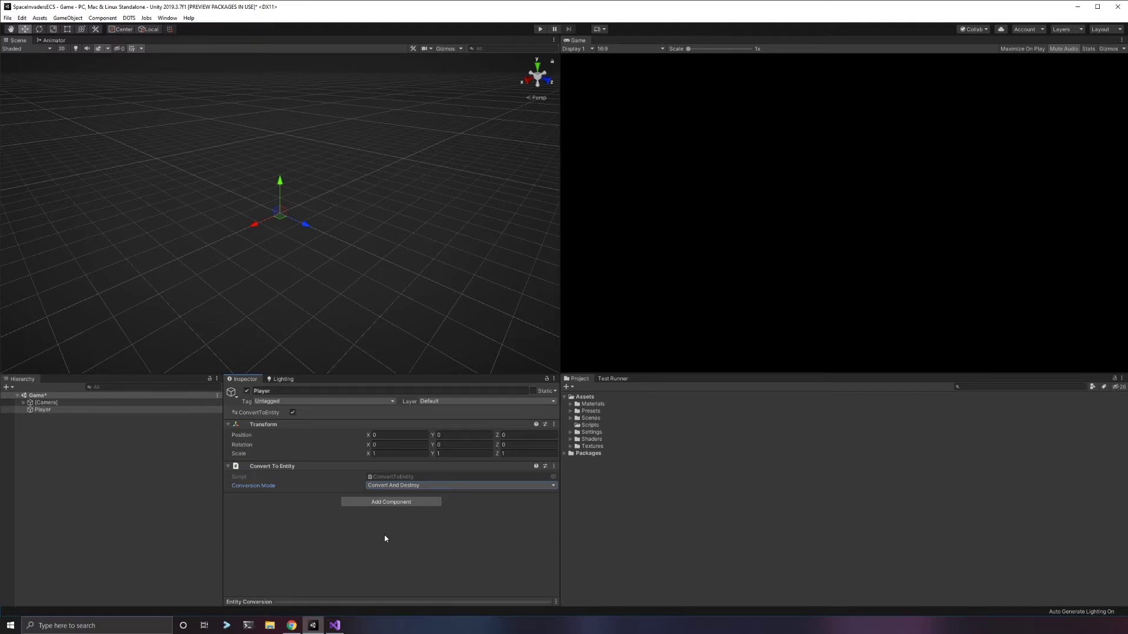
Step: Enter play mode and expand DontDestroyOnLoad and [Camera] to confirm Player is gone
click(540, 29)
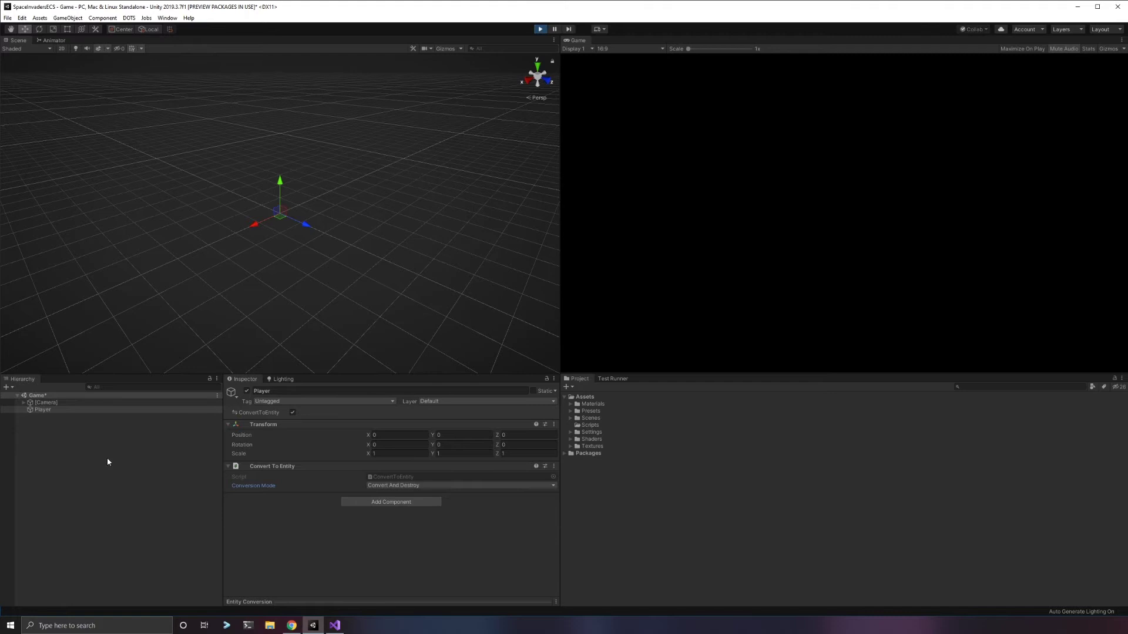
click(15, 410)
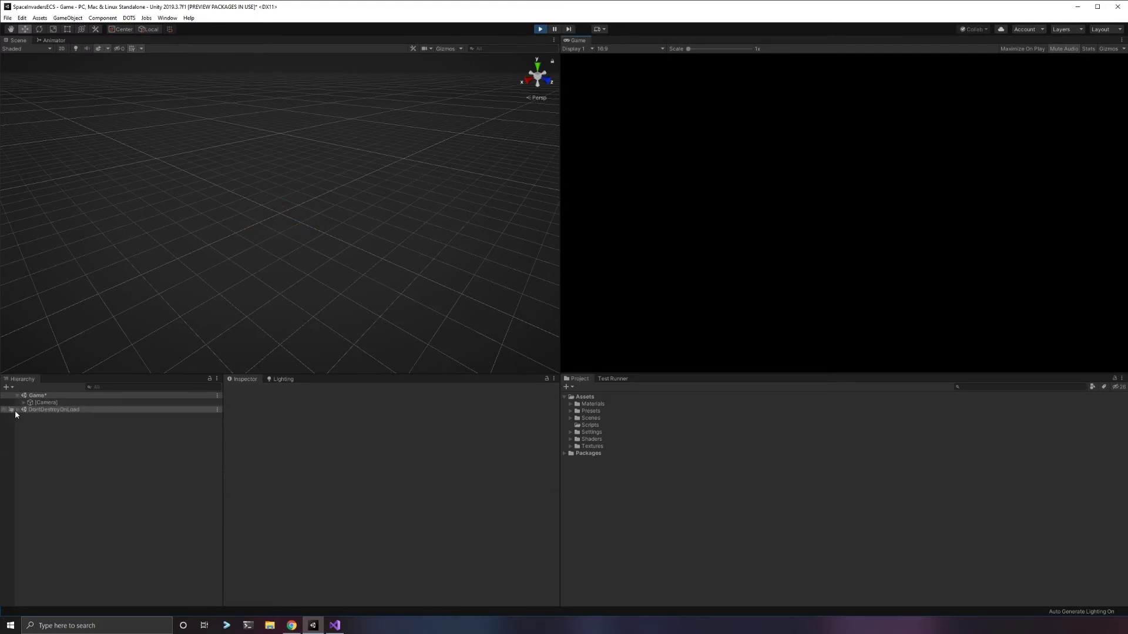
click(19, 409)
click(24, 403)
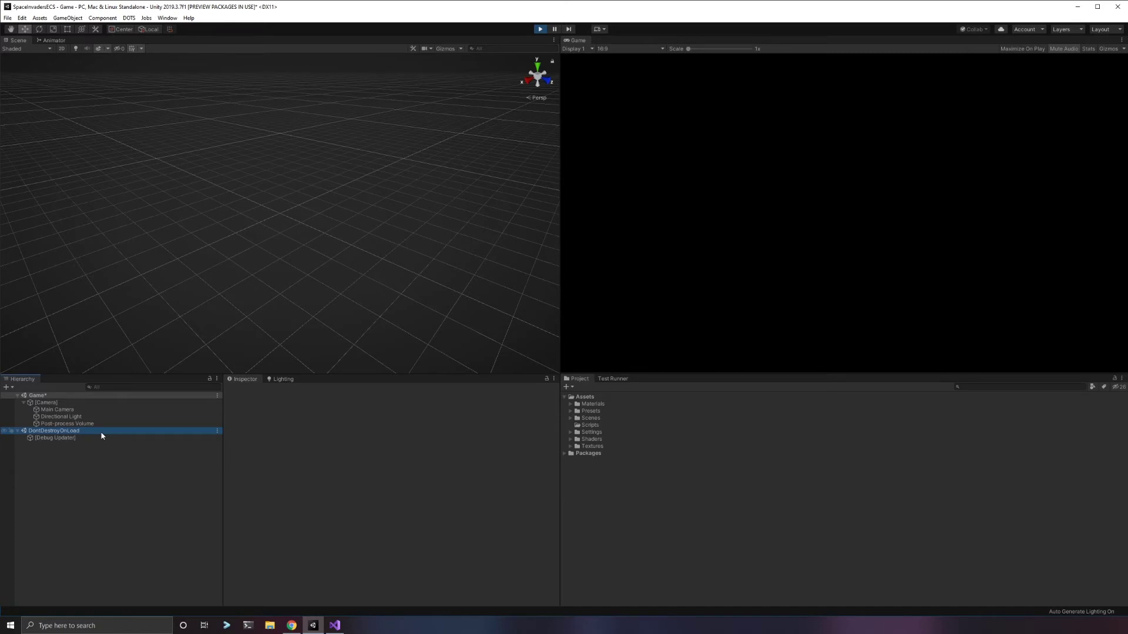
Step: Open Window > Analysis > Entity Debugger and dock it beside the Scene tab
click(167, 18)
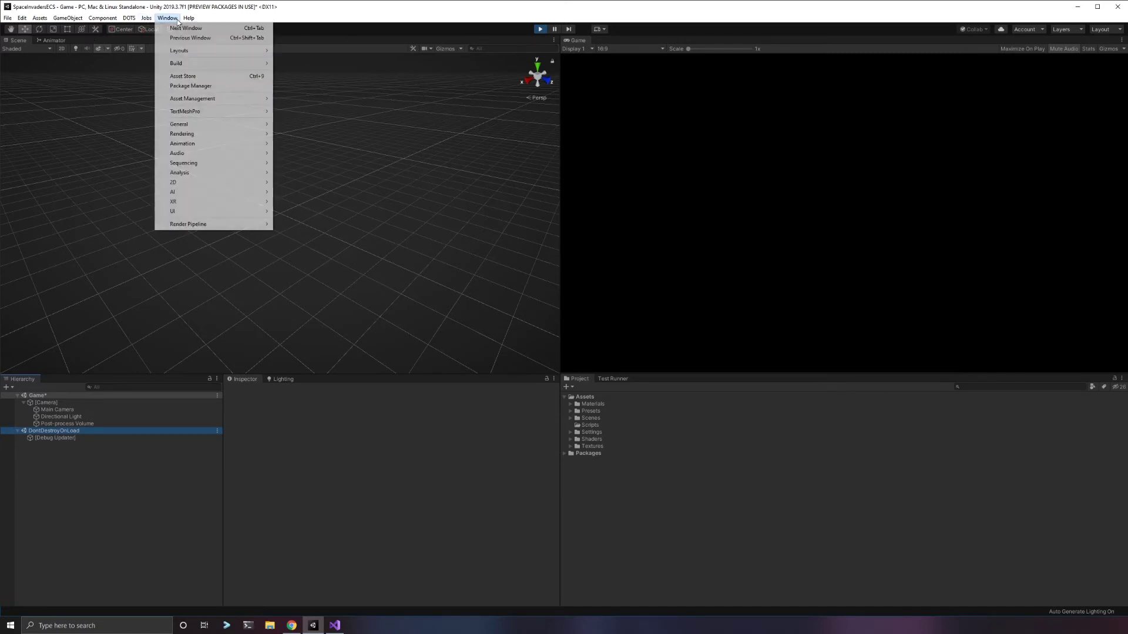
mouse_move(219, 172)
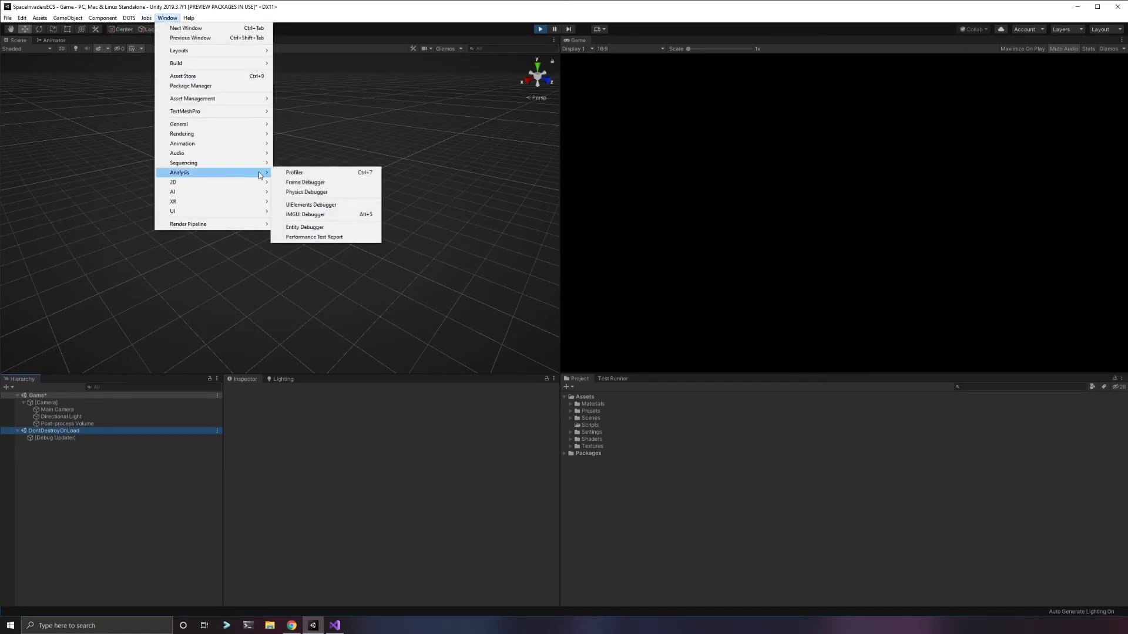
click(305, 227)
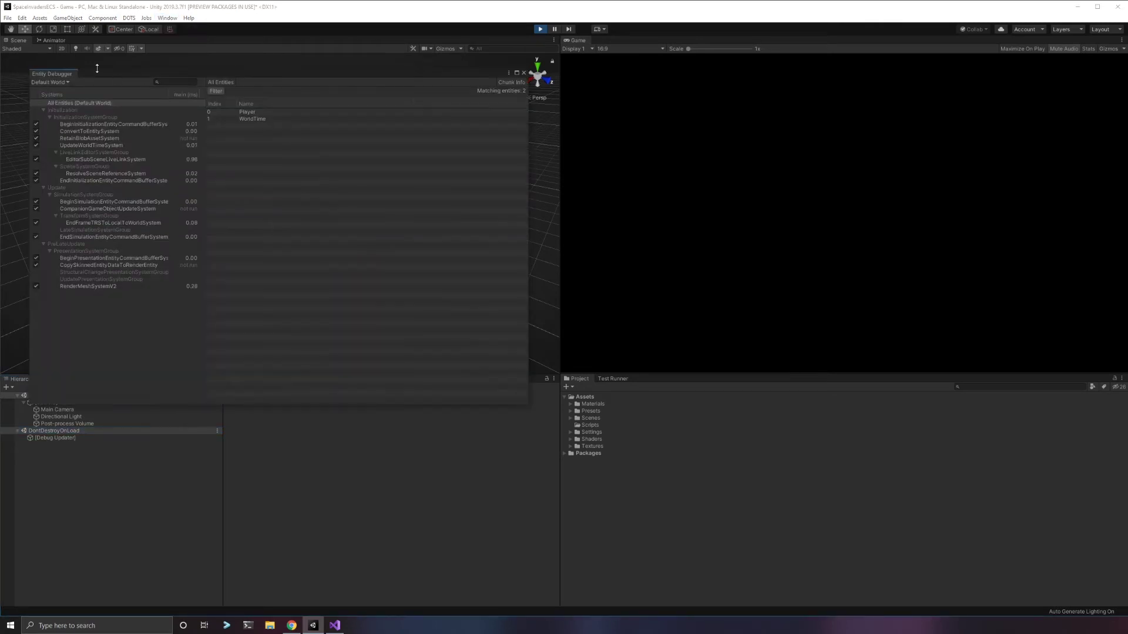
drag(56, 66, 52, 43)
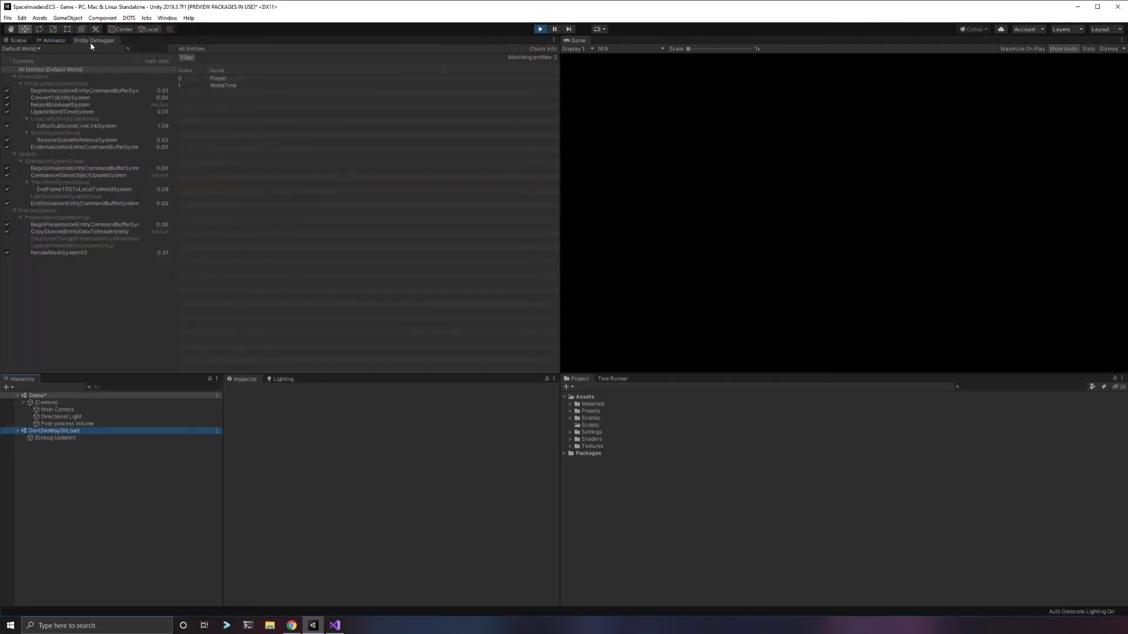
Step: Close the Animator tab so the Entity Debugger takes its place
click(53, 40)
right_click(61, 42)
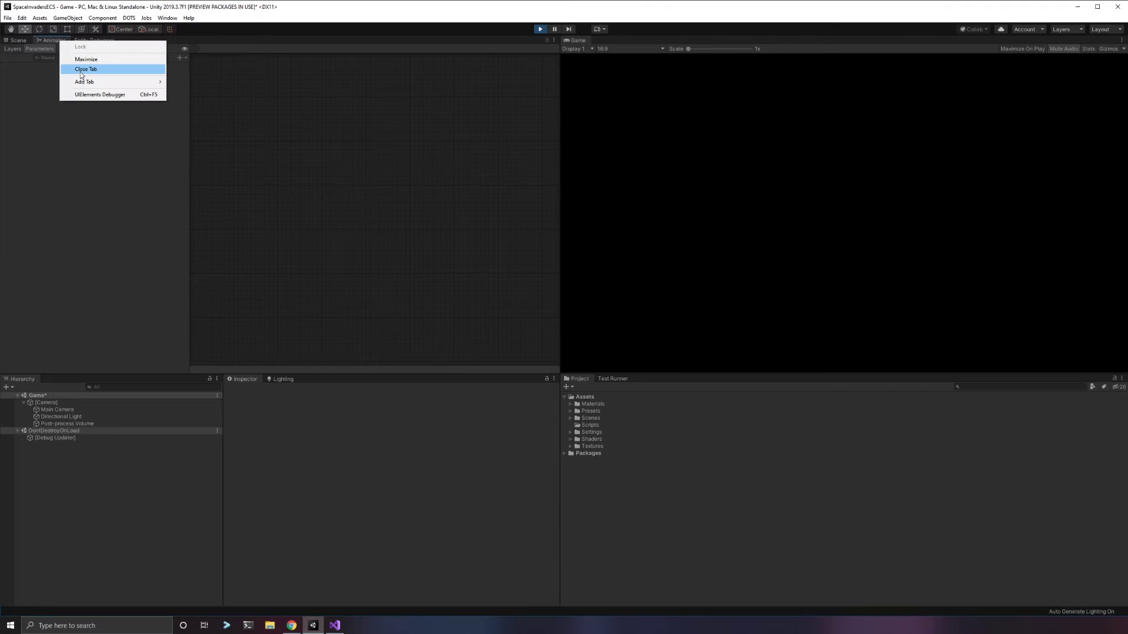
click(77, 71)
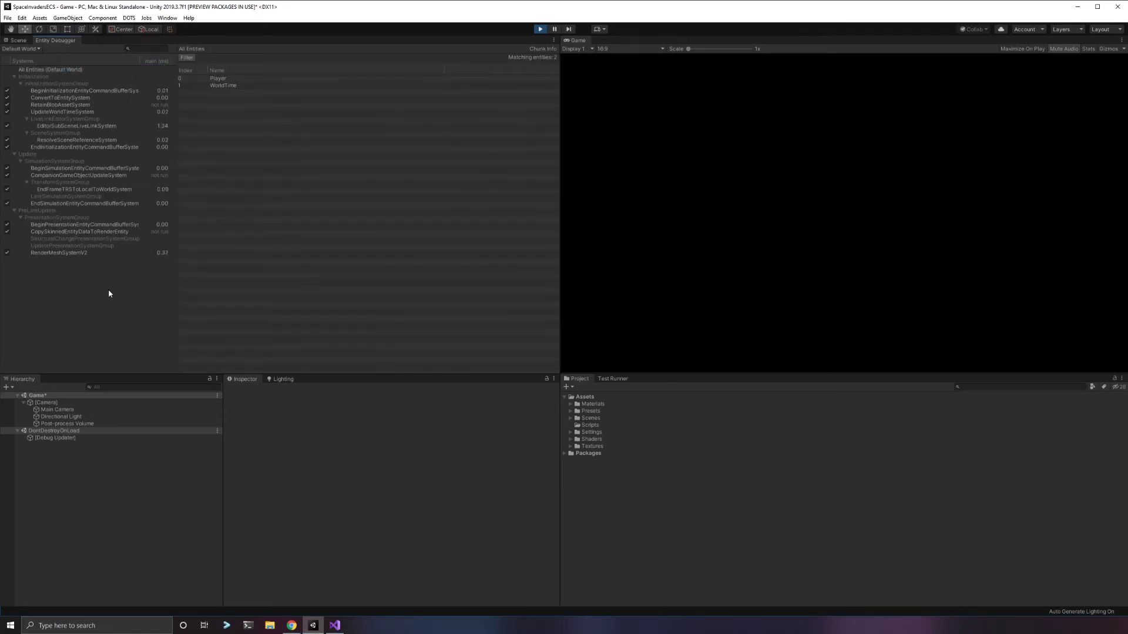
click(36, 50)
click(82, 260)
click(34, 50)
click(40, 64)
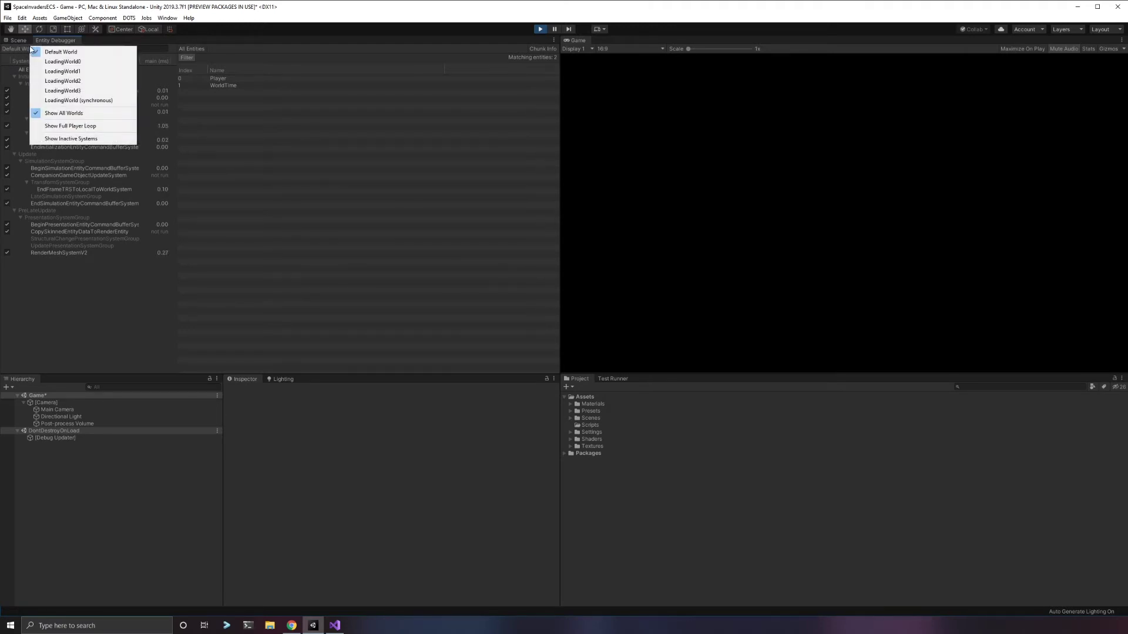
click(63, 113)
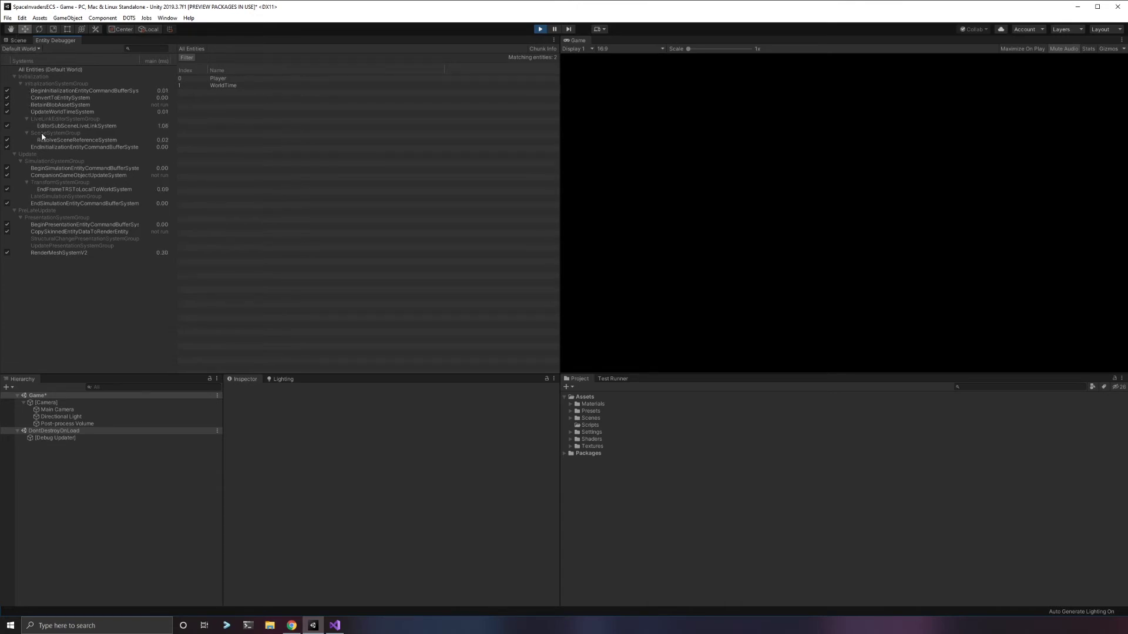
Step: Inspect queries of Initialization systems, from BeginInitializationEntityCommandBufferSystem through ResolveSceneReferenceSystem
click(37, 89)
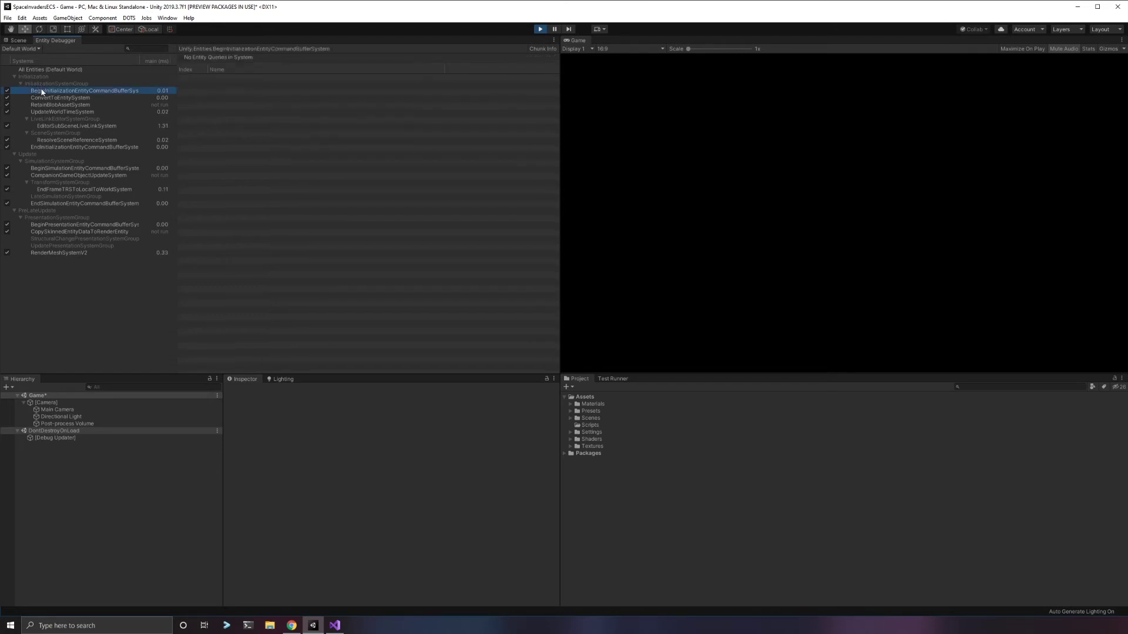
click(39, 91)
click(42, 91)
click(75, 105)
click(78, 112)
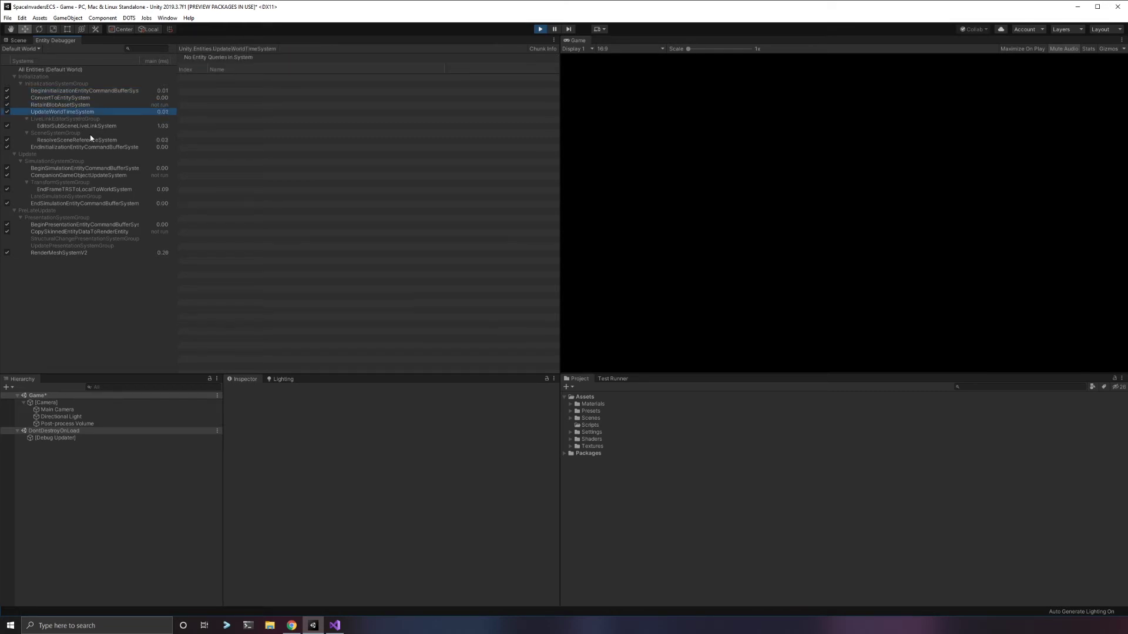
click(77, 127)
click(80, 146)
click(77, 140)
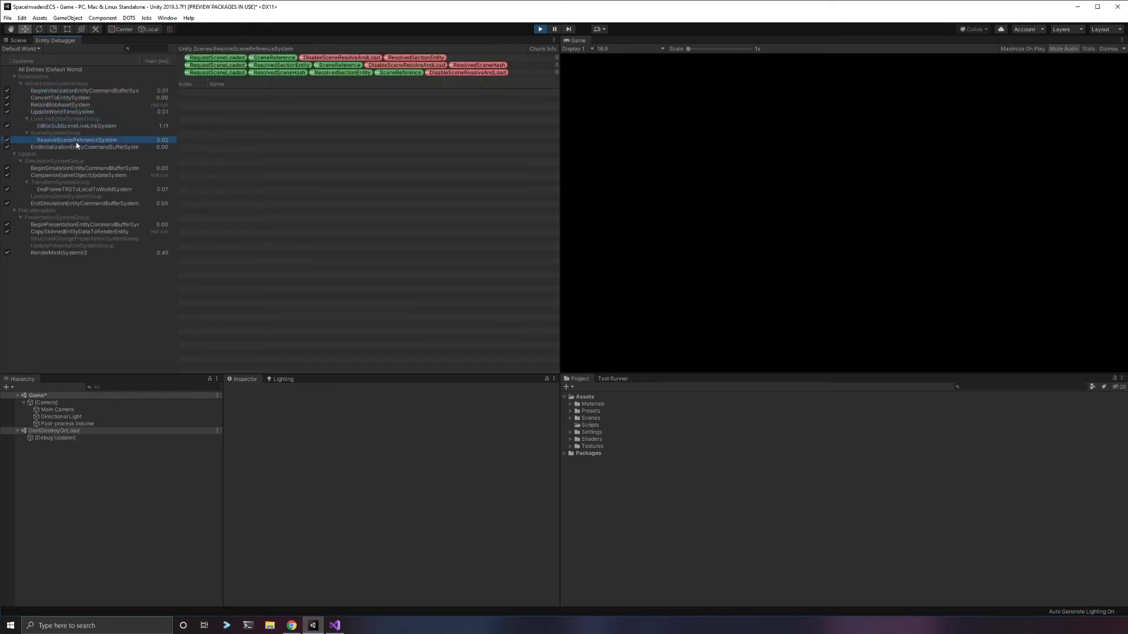
Step: Inspect later systems' queries, ending on RenderMeshSystemV2's RenderMesh, LocalToWorld and WorldRenderBounds filters
click(69, 175)
click(70, 168)
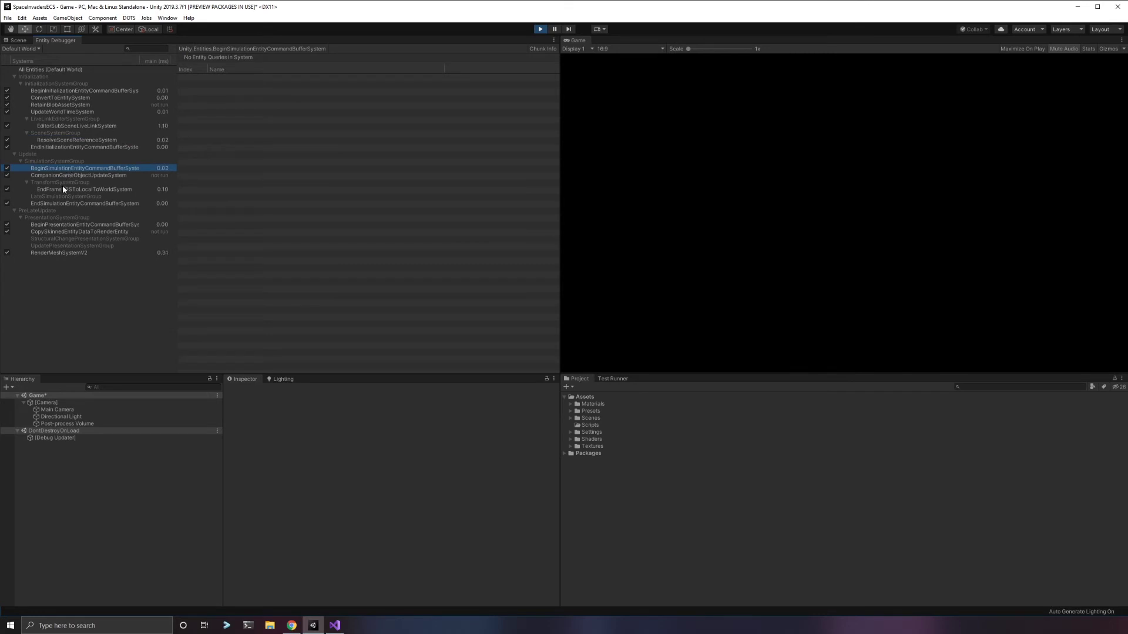
click(66, 189)
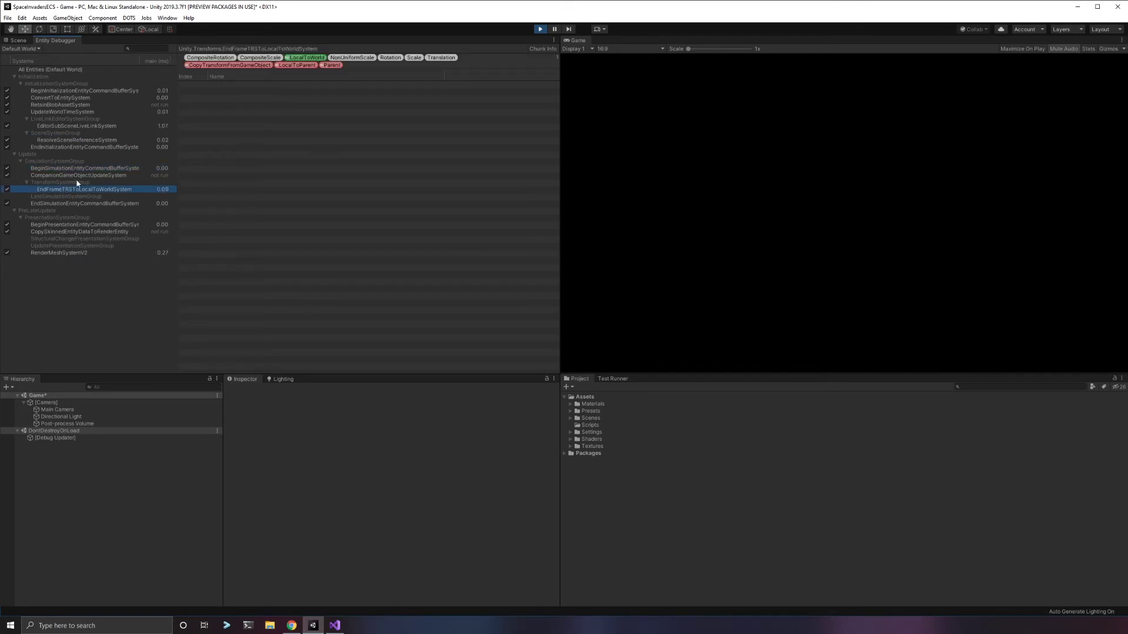
click(92, 147)
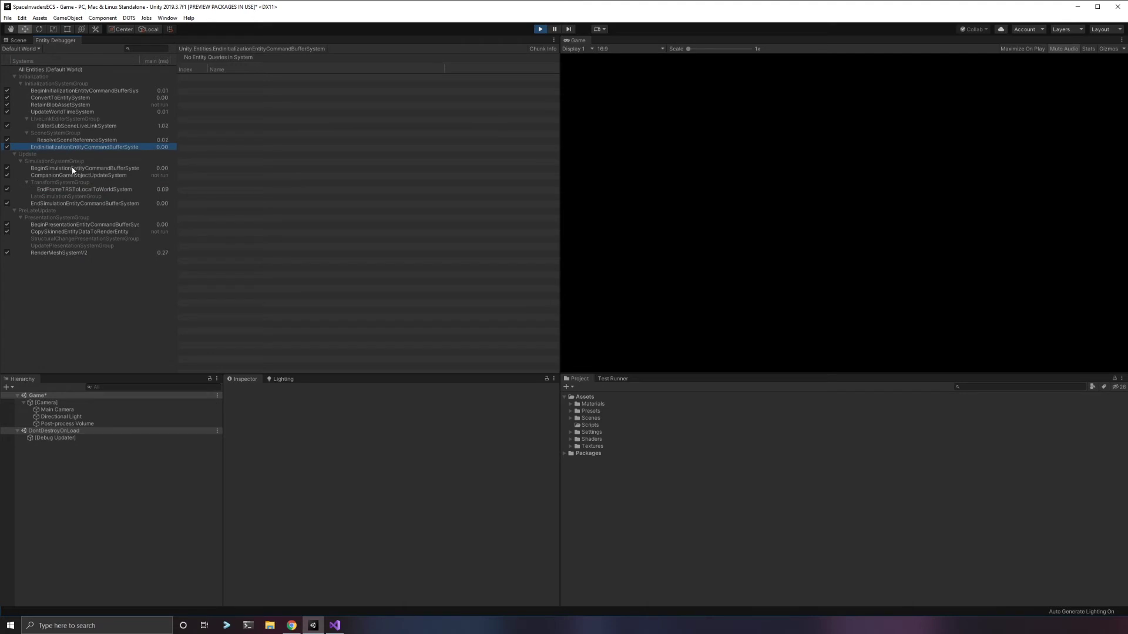
click(81, 254)
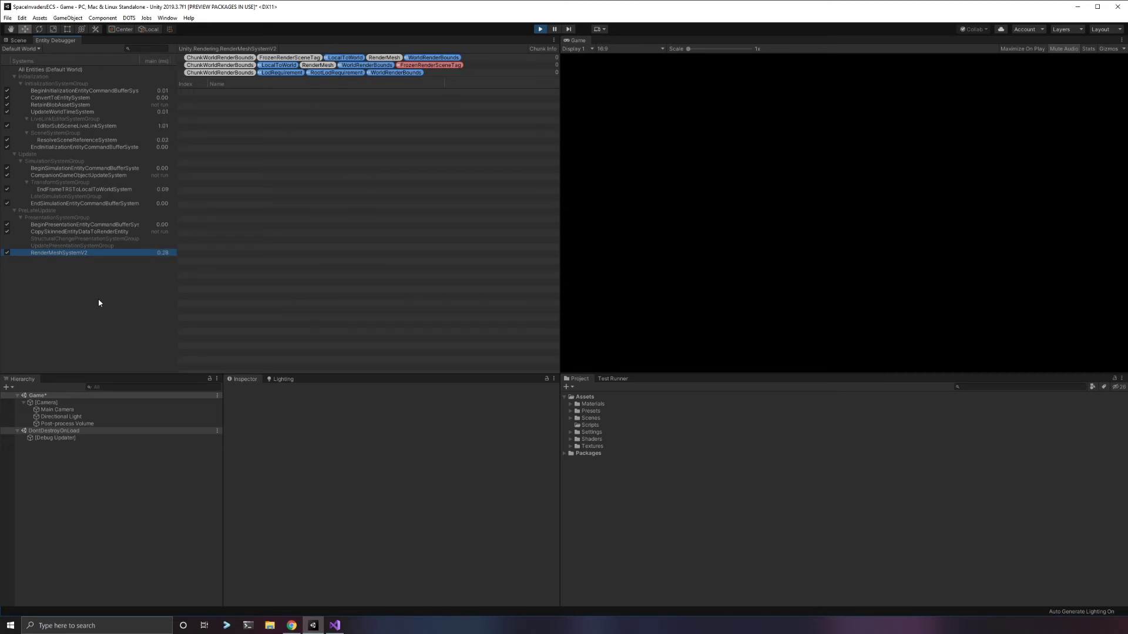
Step: Collapse Initialization and TransformSystemGroup, then list All Entities (Default World): Player and WorldTime
click(15, 77)
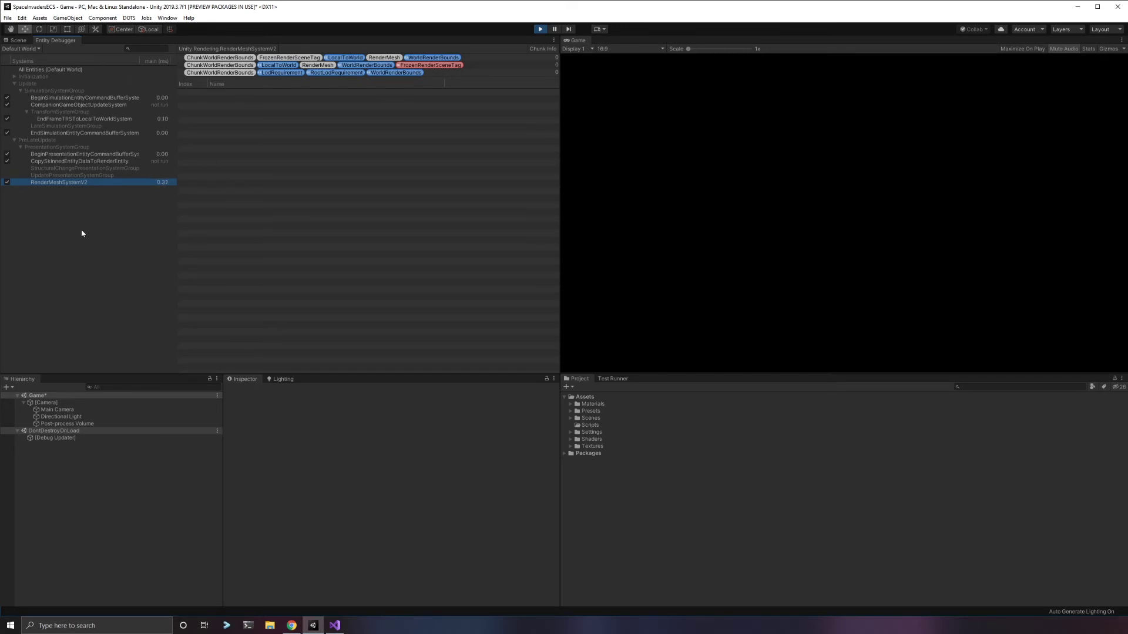
click(27, 112)
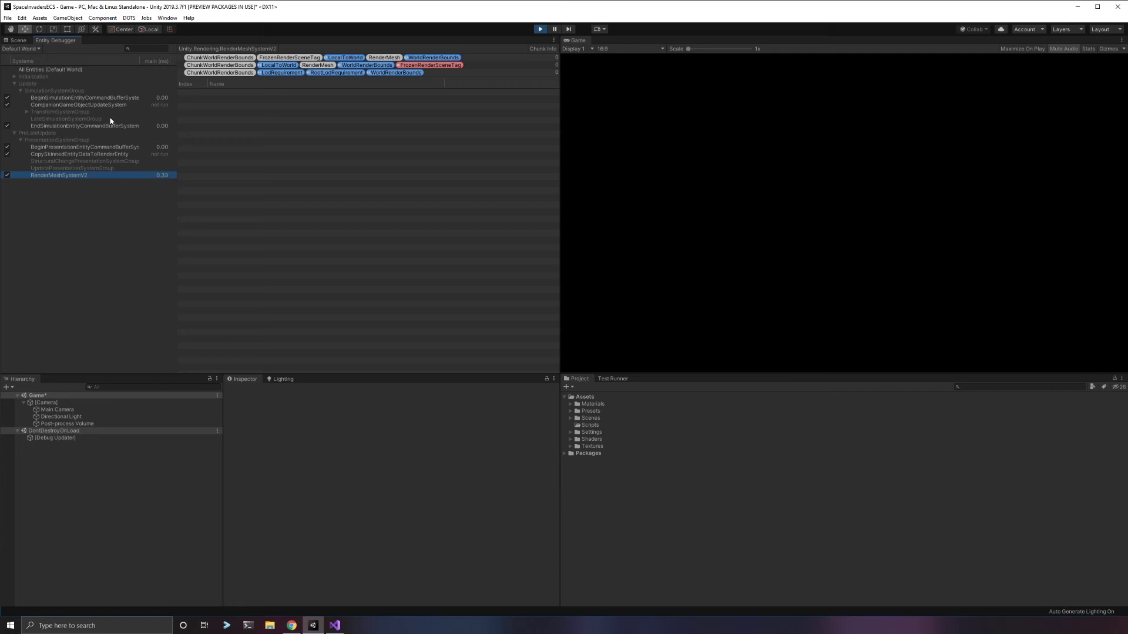
click(61, 153)
click(71, 207)
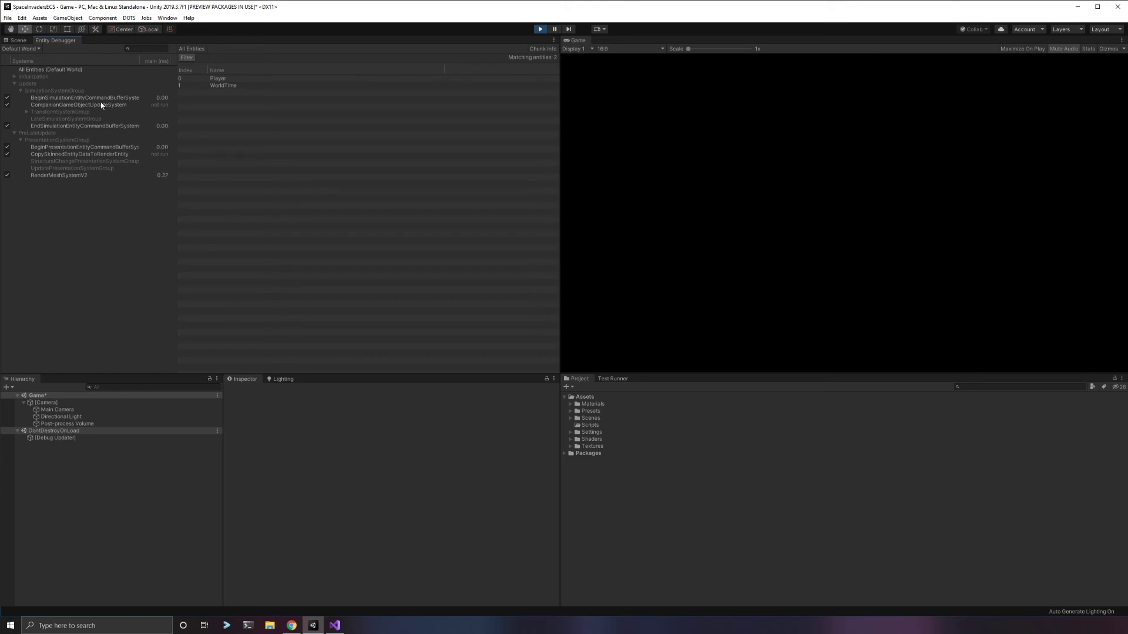
click(20, 91)
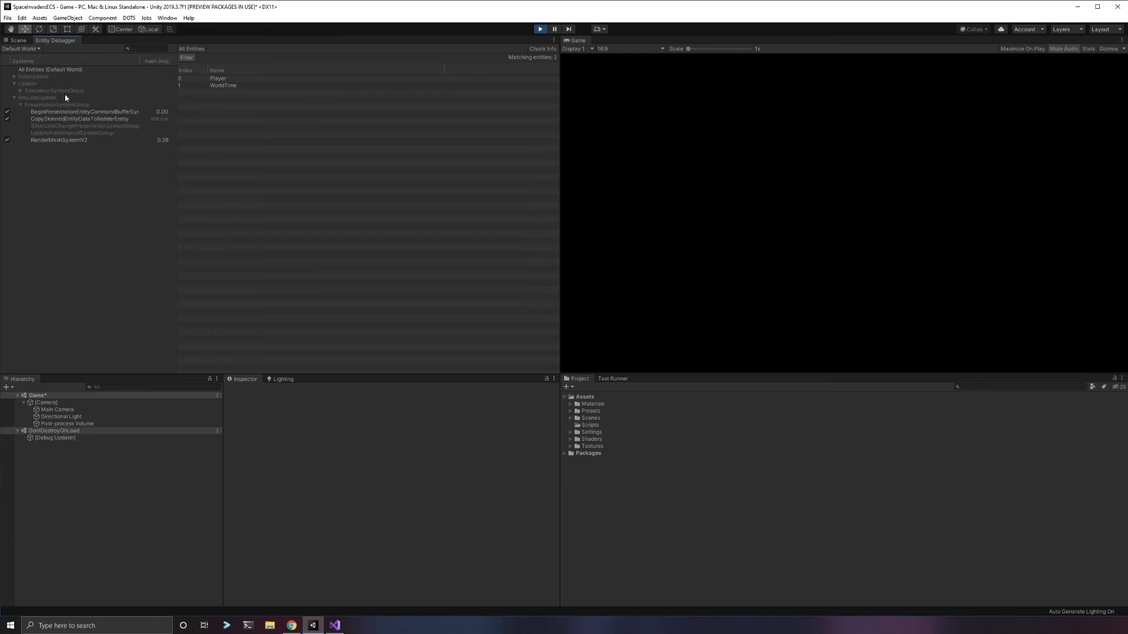
click(24, 106)
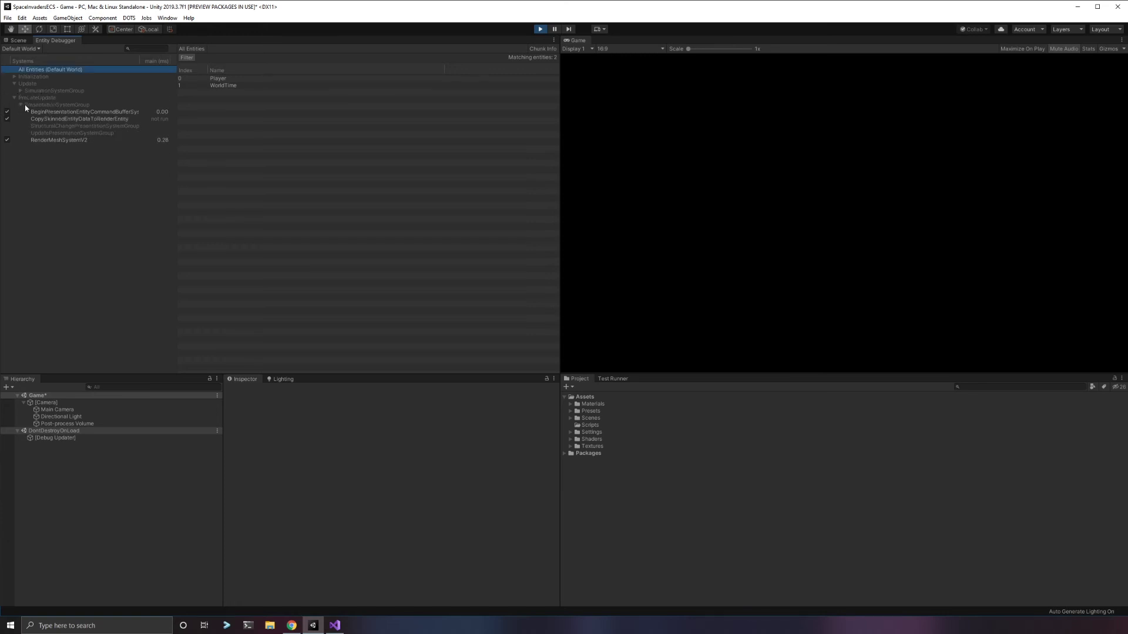
click(20, 91)
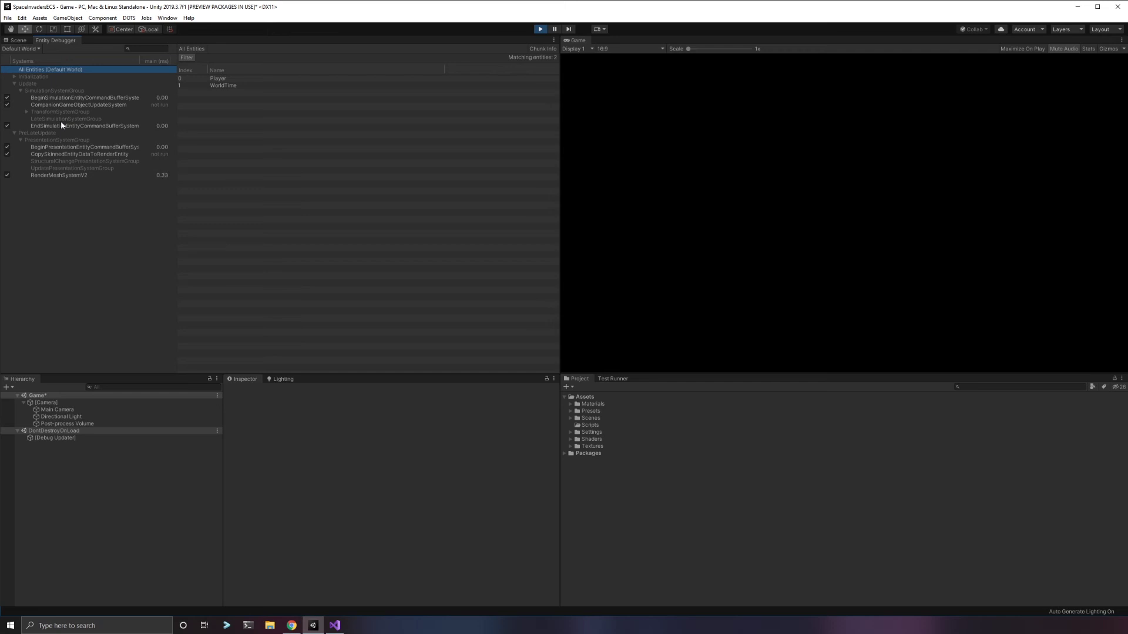
click(115, 220)
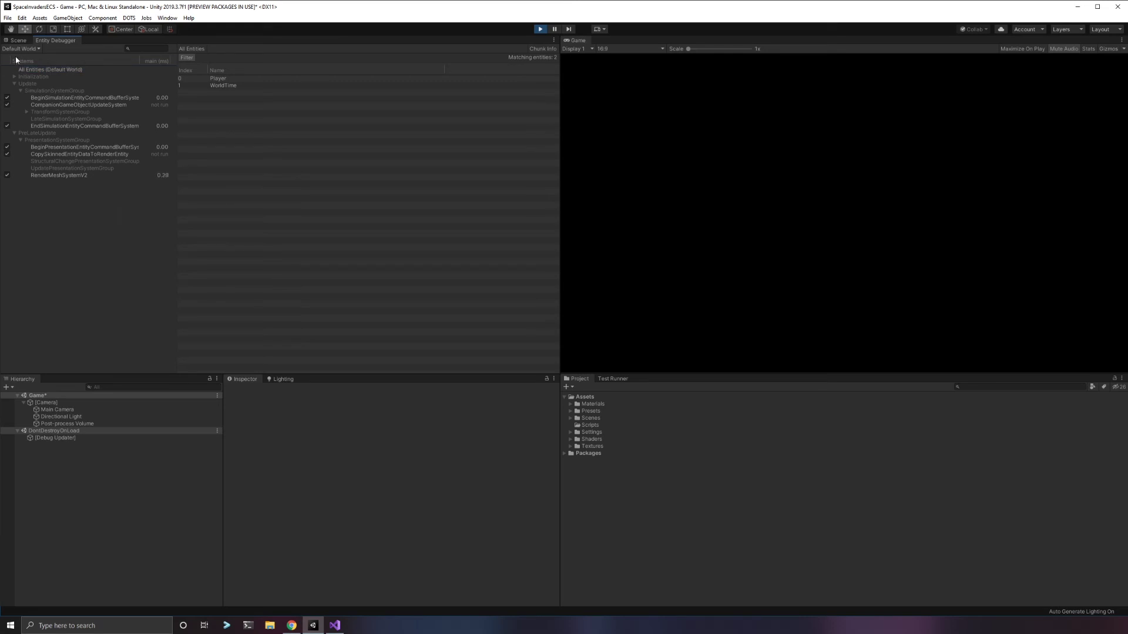
Step: Select WorldTime, then Player, to see Player's identity LocalToWorld, Rotation and Translation values
click(31, 70)
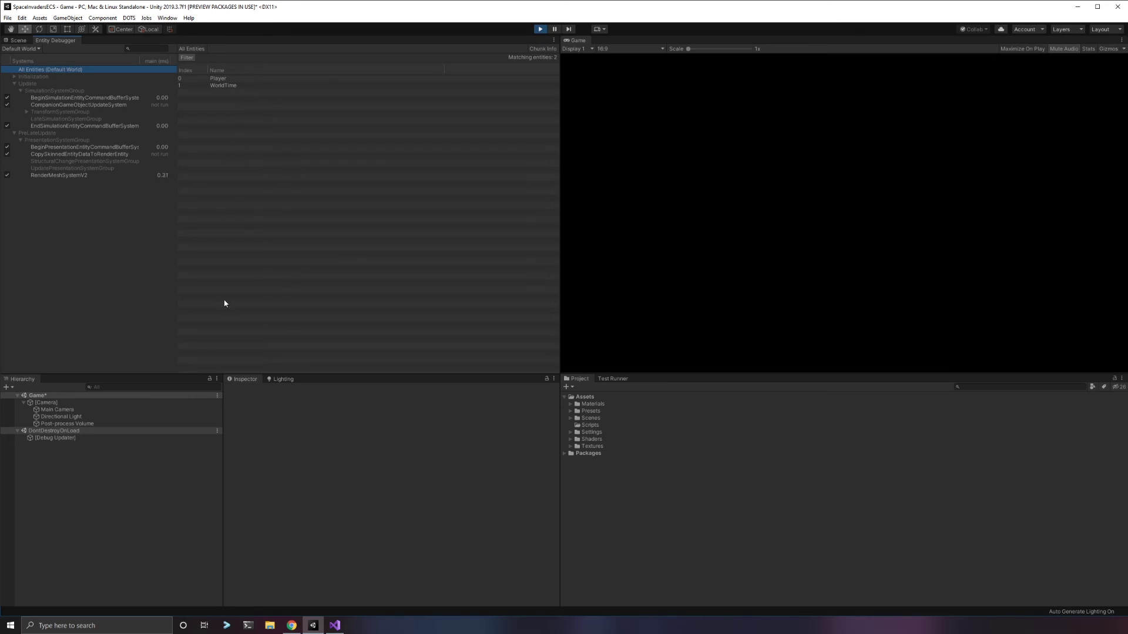
click(223, 85)
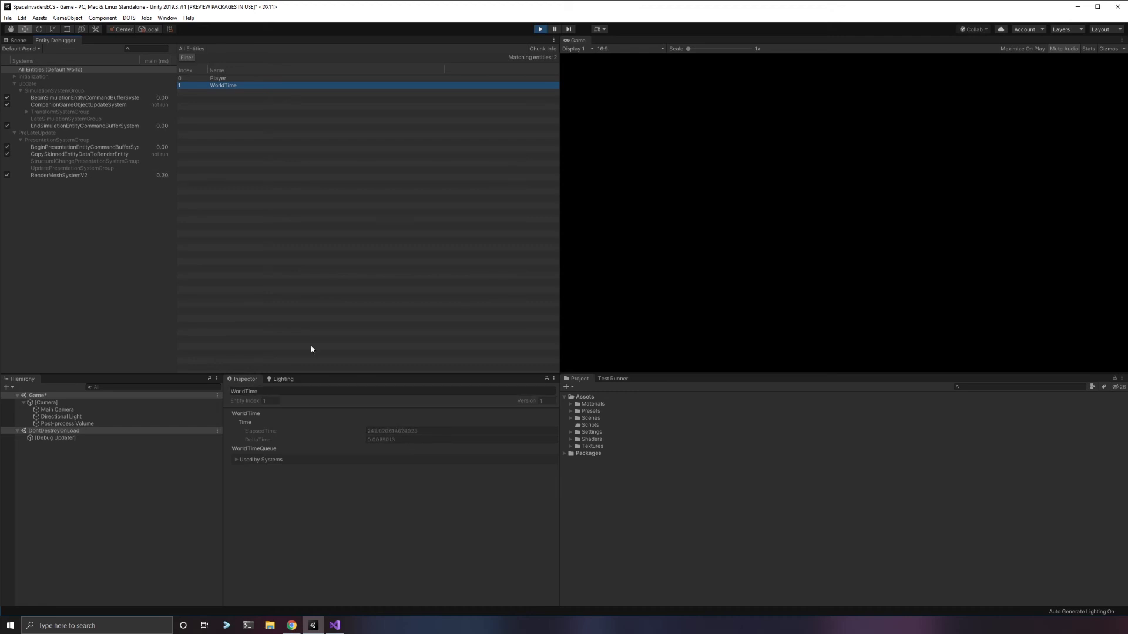
click(229, 79)
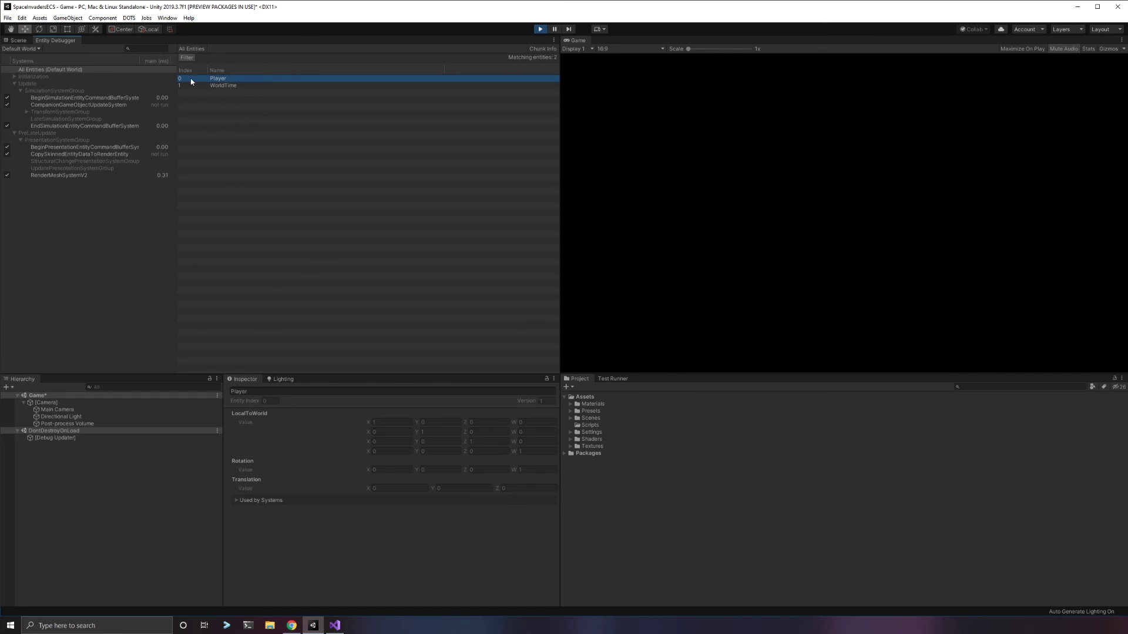
Step: View RenderMeshSystemV2's render queries, matching no entities, while Player's components stay in the Inspector
click(243, 415)
click(92, 176)
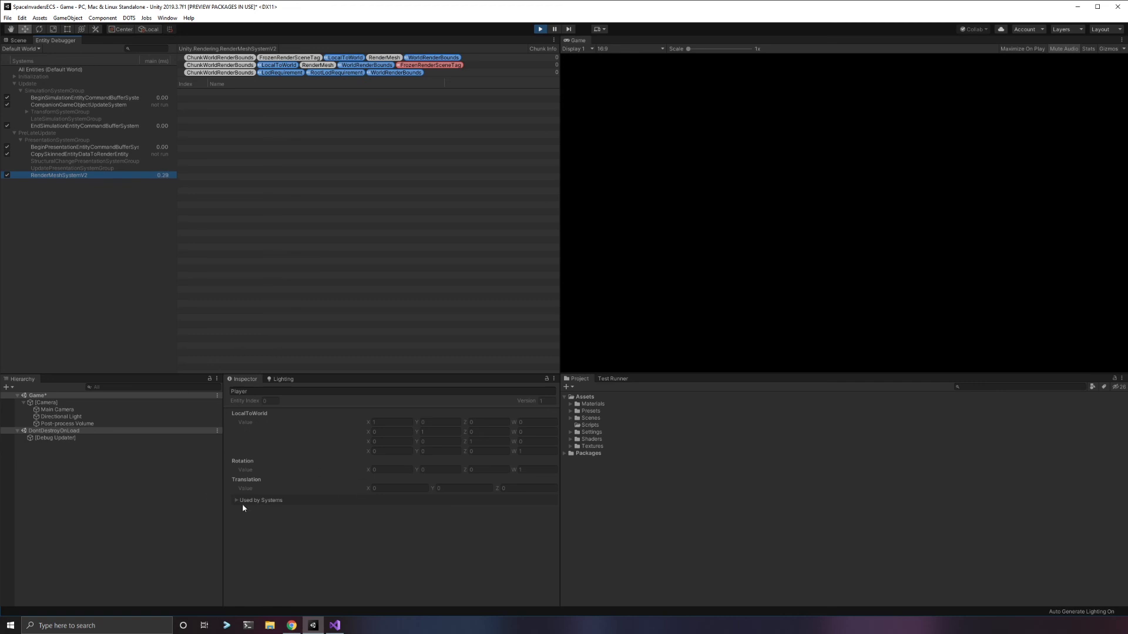
Step: Exit play mode so Player returns to the hierarchy and the Entity Debugger empties
click(293, 547)
Step: Stop Play mode and select Player to show its Transform and Convert To Entity (Convert And Destroy)
click(538, 29)
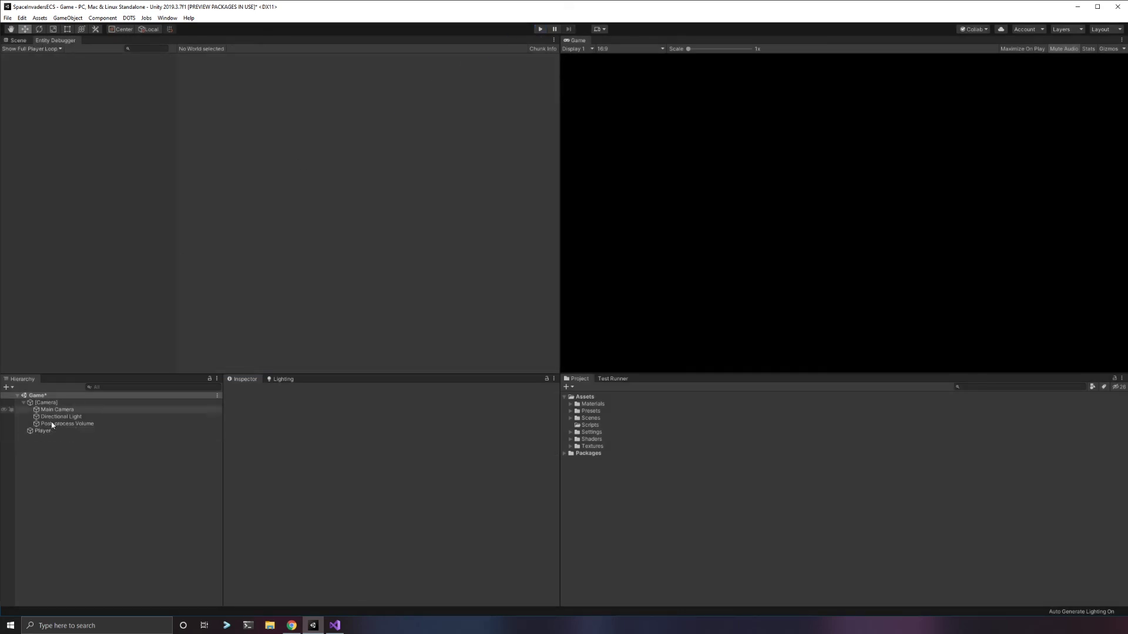
click(47, 432)
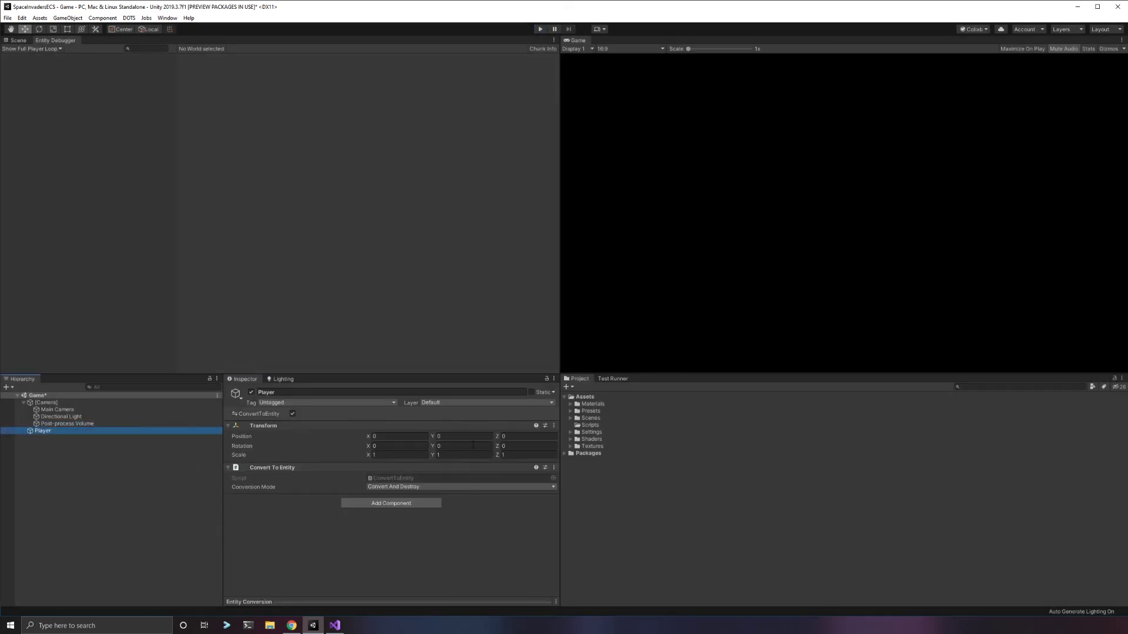